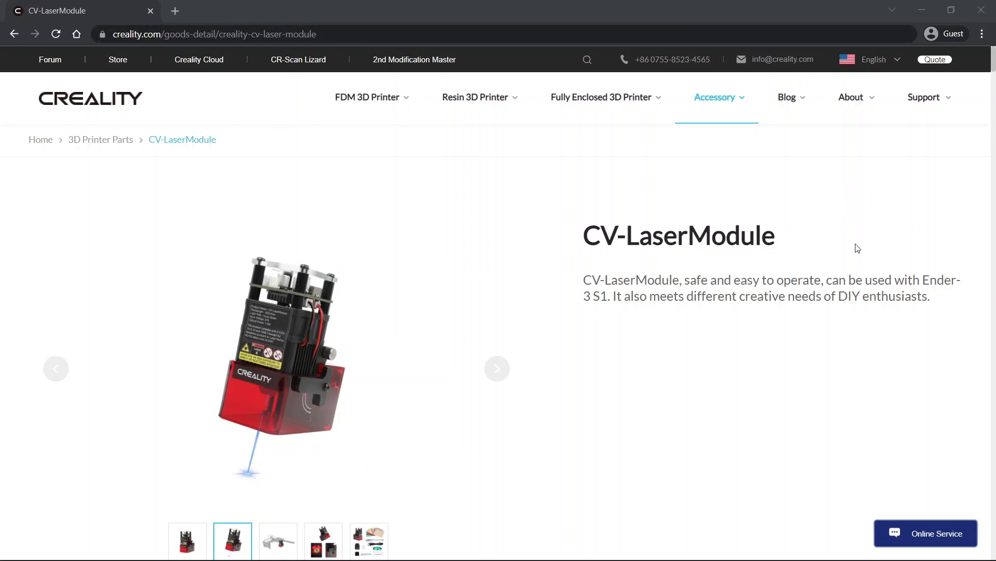
- Open the Download page from the Creality website's support section
{"action": "mouse_move", "coordinate": [916, 104]}
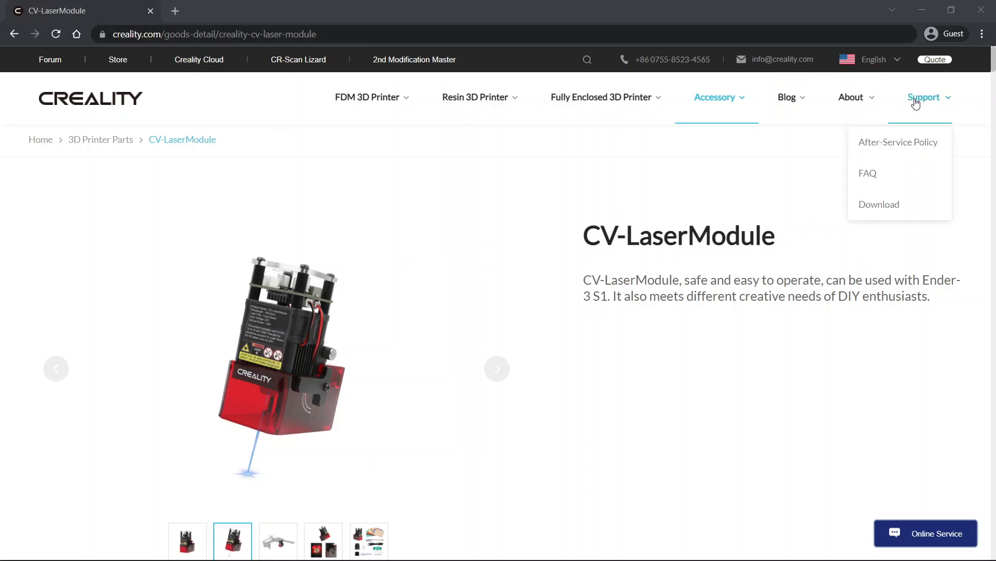
{"action": "left_click", "coordinate": [878, 210]}
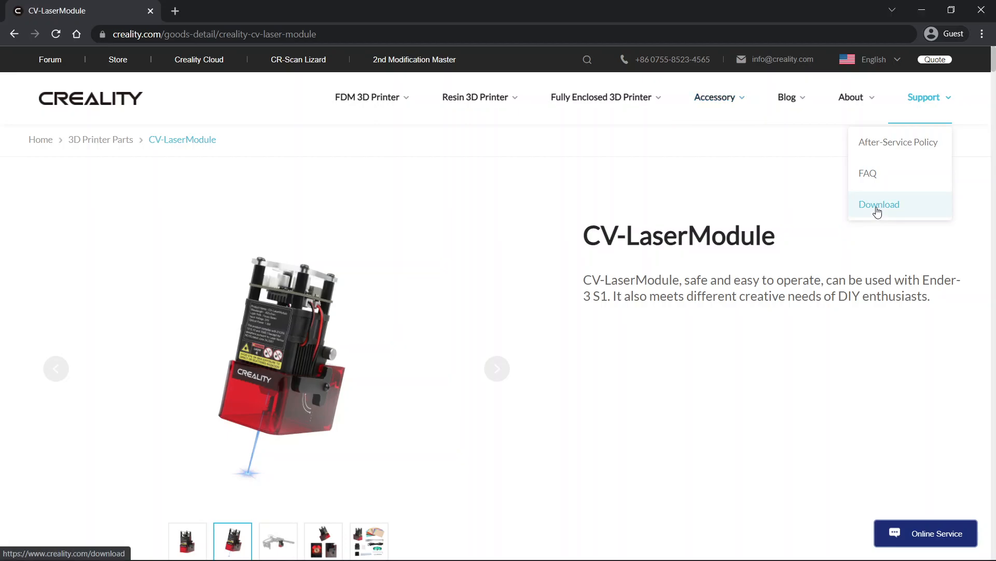
{"action": "left_click", "coordinate": [877, 210]}
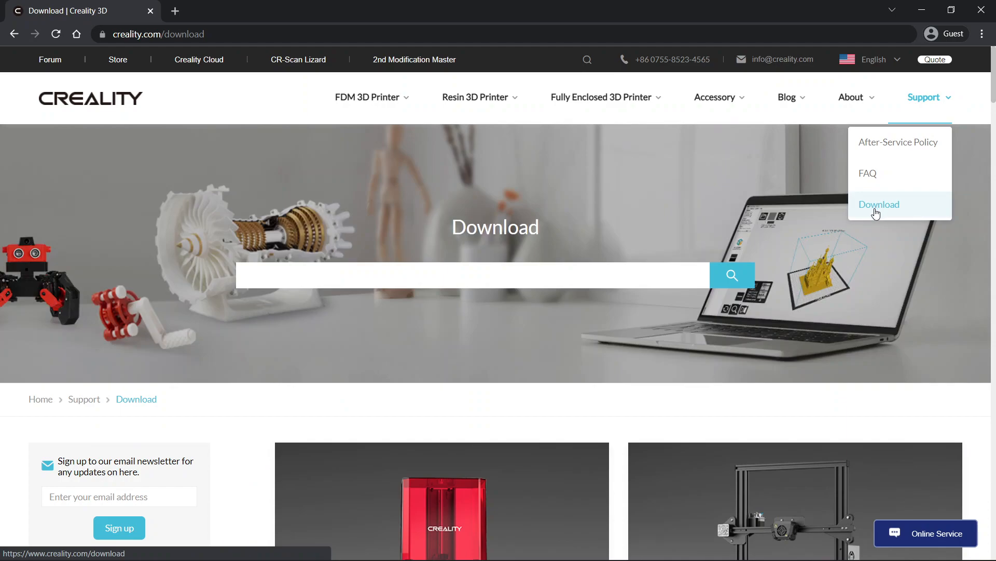
- Find Creality_Print-v3.8.2.0-win64-Release.exe among the software downloads and download it
{"action": "scroll", "coordinate": [507, 393], "scroll_direction": "down", "scroll_amount": 3}
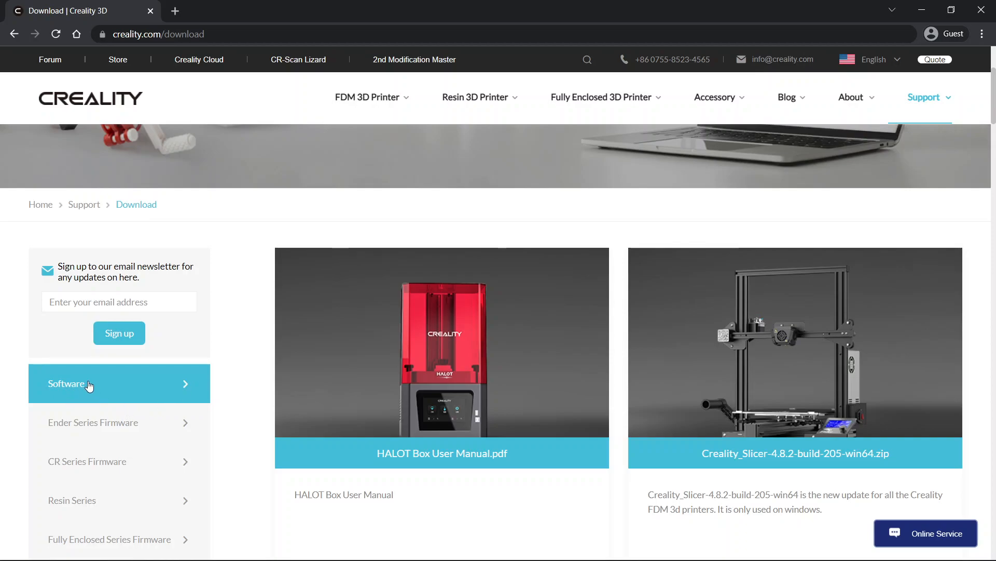
{"action": "scroll", "coordinate": [272, 393], "scroll_direction": "down", "scroll_amount": 12}
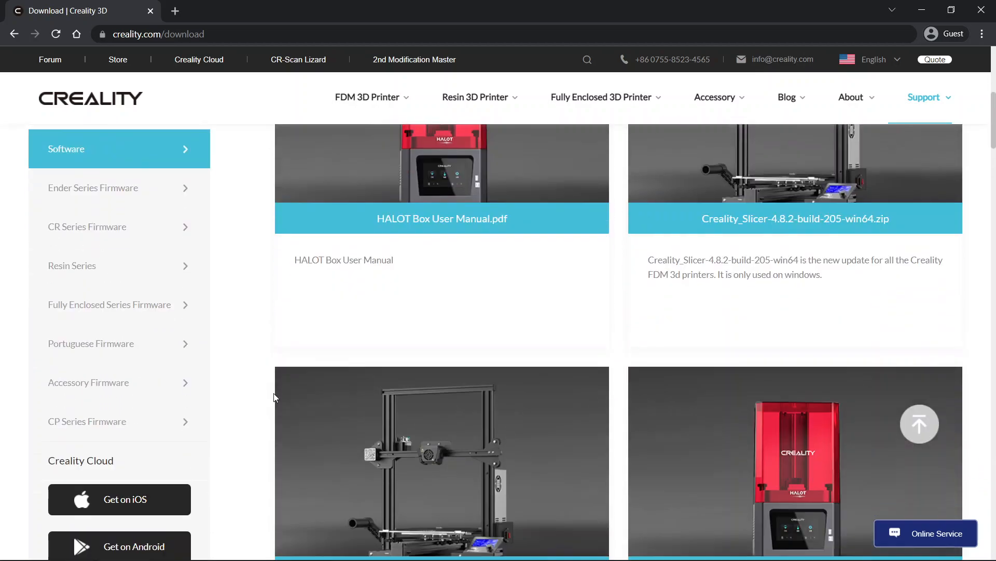
{"action": "scroll", "coordinate": [275, 397], "scroll_direction": "down", "scroll_amount": 15}
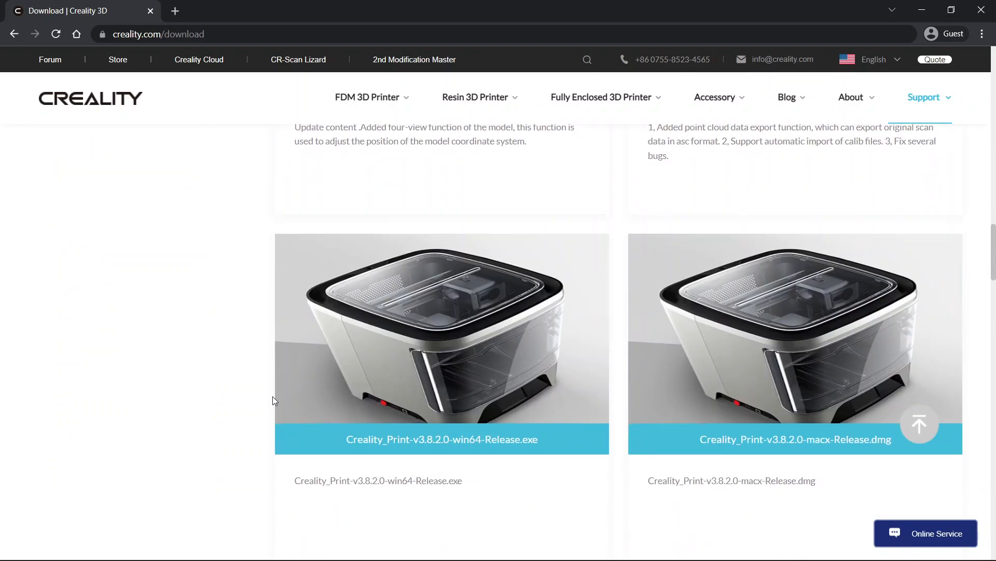
{"action": "scroll", "coordinate": [274, 397], "scroll_direction": "down", "scroll_amount": 2}
{"action": "mouse_move", "coordinate": [367, 392]}
{"action": "scroll", "coordinate": [372, 396], "scroll_direction": "up", "scroll_amount": 2}
{"action": "scroll", "coordinate": [501, 421], "scroll_direction": "down", "scroll_amount": 1}
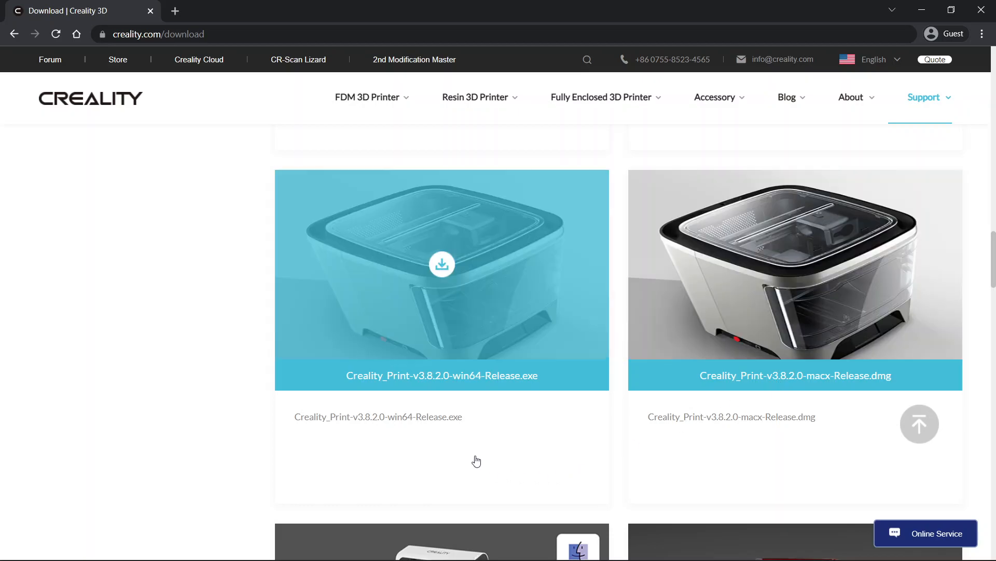
{"action": "left_click", "coordinate": [449, 267]}
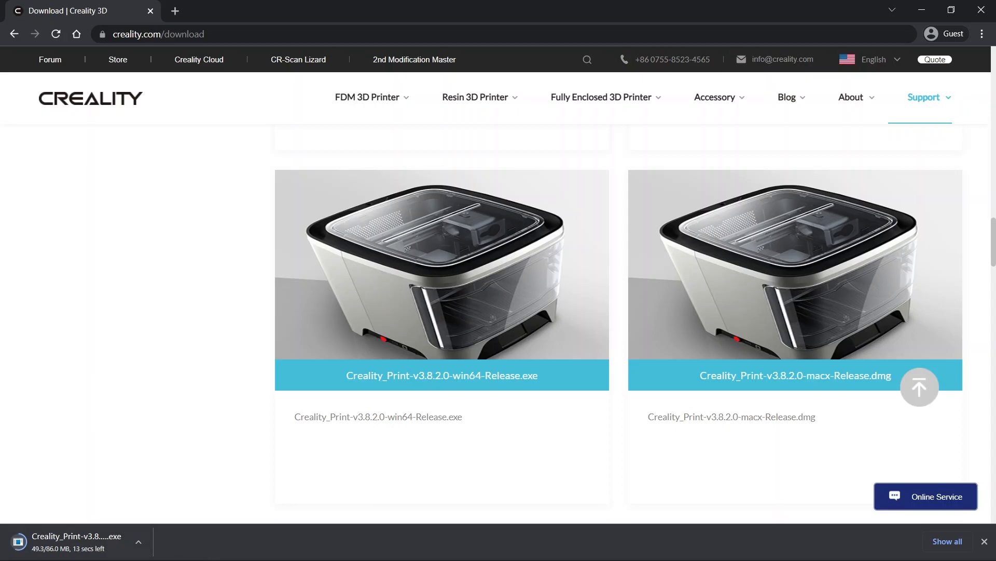
- Run the downloaded Creality Print installer and allow it to make changes to the device
{"action": "left_click", "coordinate": [87, 545]}
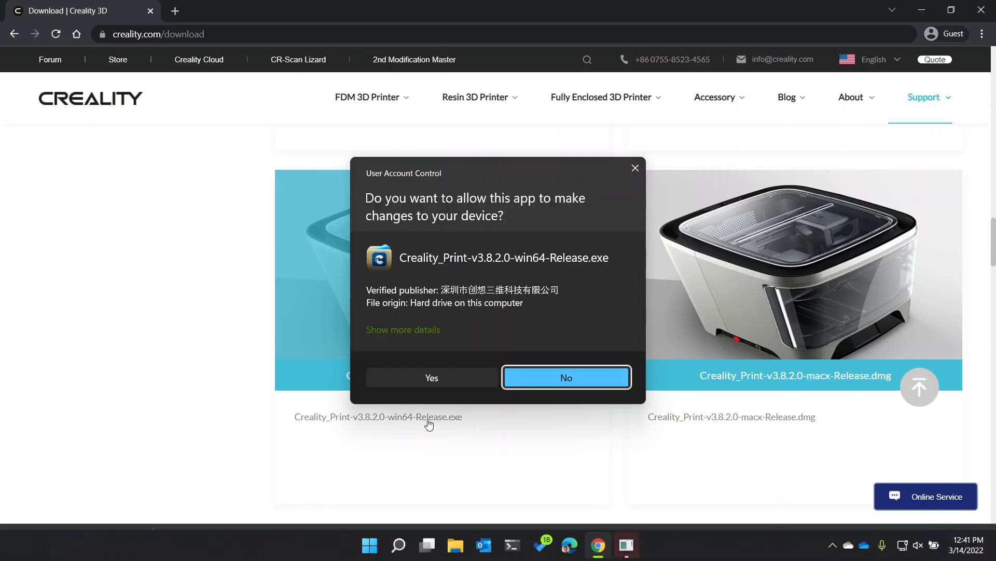
{"action": "left_click", "coordinate": [441, 379]}
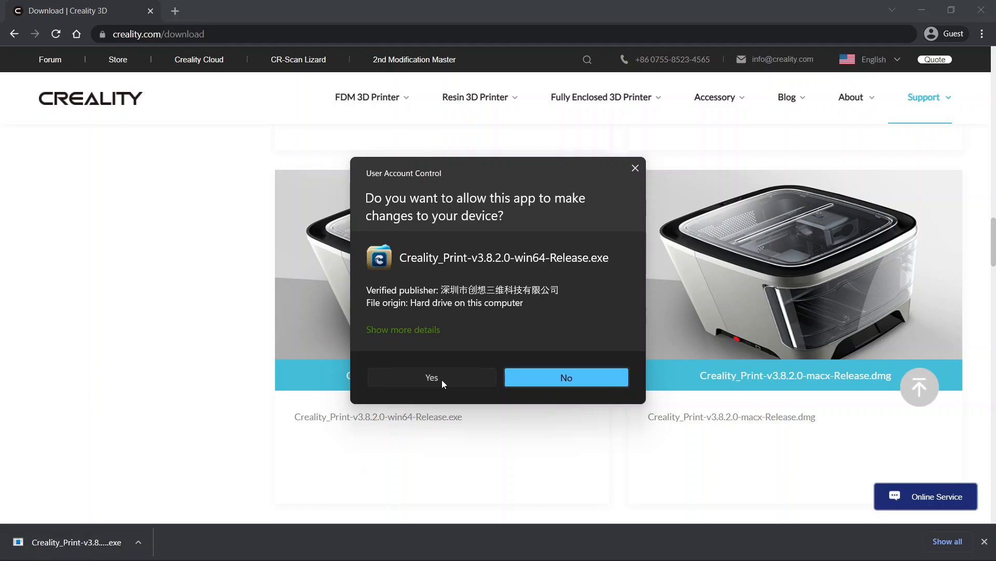
{"action": "left_click", "coordinate": [441, 379]}
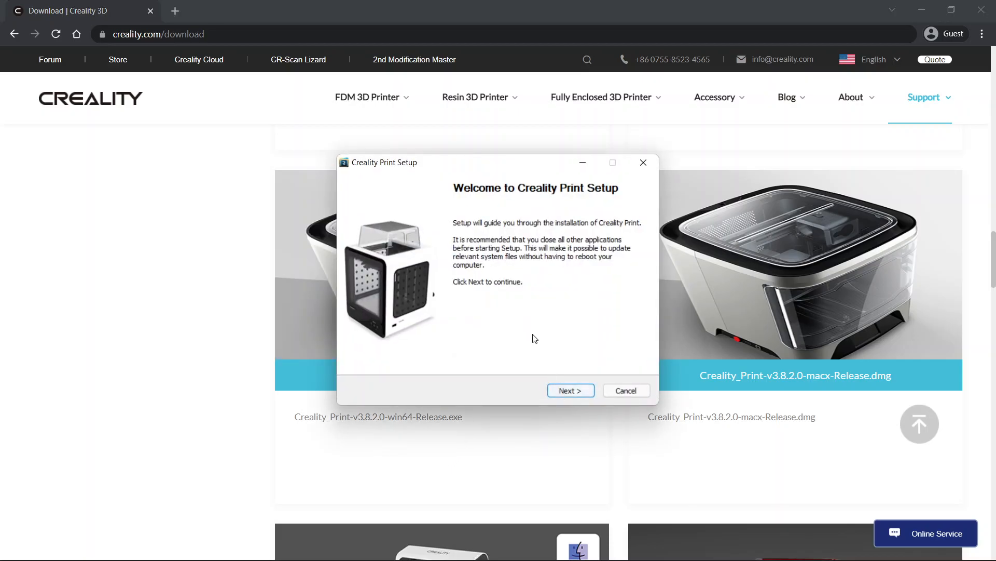
- Accept the license agreement and install Creality Print in C:\Program Files\Creality Print with the Creality Print Start Menu folder
{"action": "left_click", "coordinate": [567, 390]}
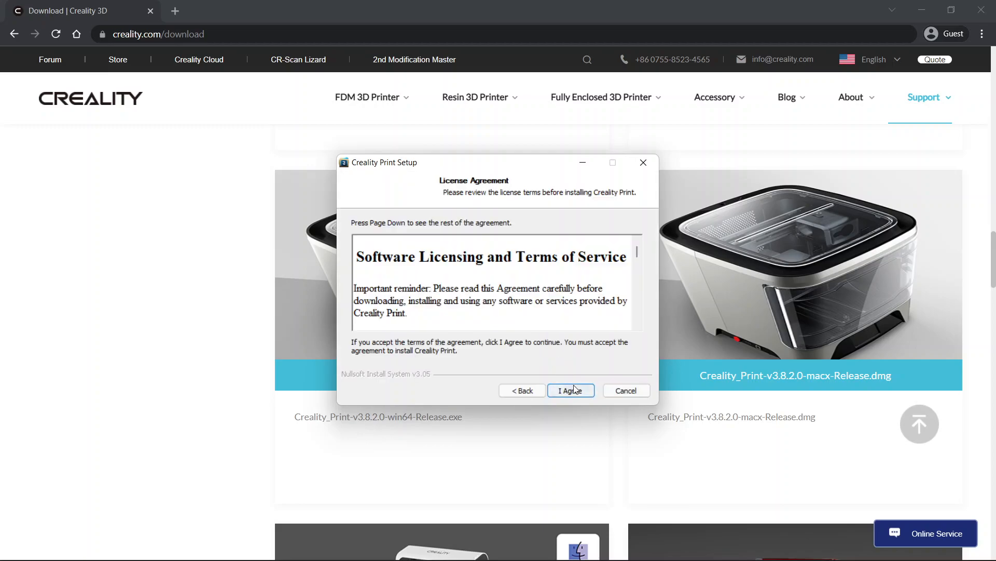
{"action": "mouse_move", "coordinate": [639, 251]}
{"action": "left_mouse_down"}
{"action": "mouse_move", "coordinate": [641, 313]}
{"action": "mouse_move", "coordinate": [638, 251]}
{"action": "left_mouse_up"}
{"action": "left_click", "coordinate": [571, 390]}
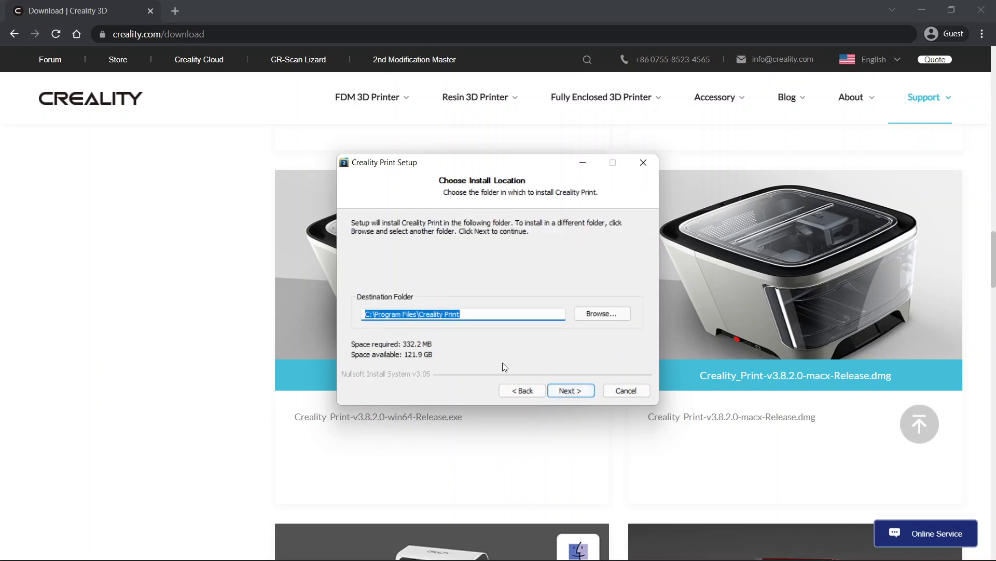
{"action": "left_click", "coordinate": [575, 392]}
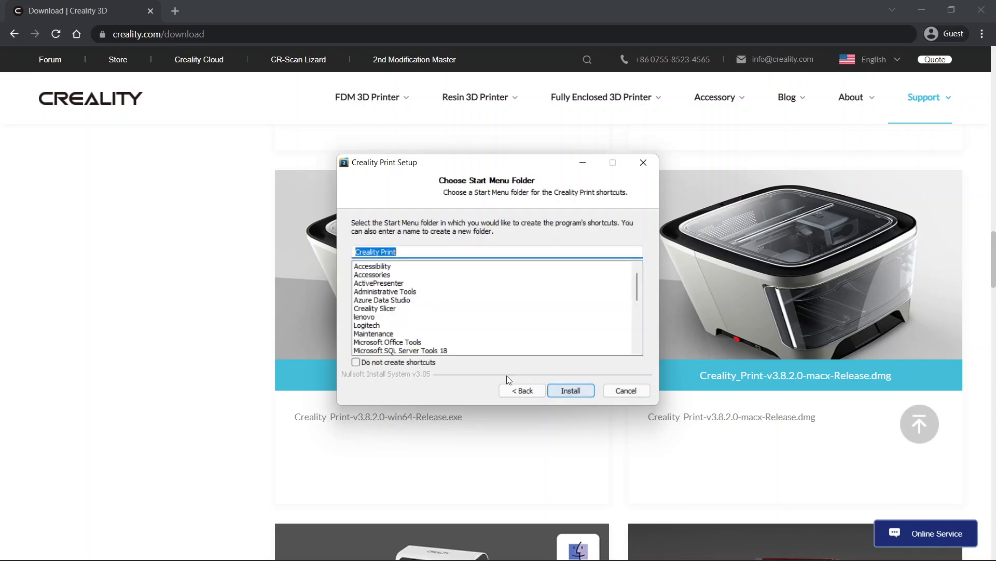
{"action": "left_click", "coordinate": [570, 390]}
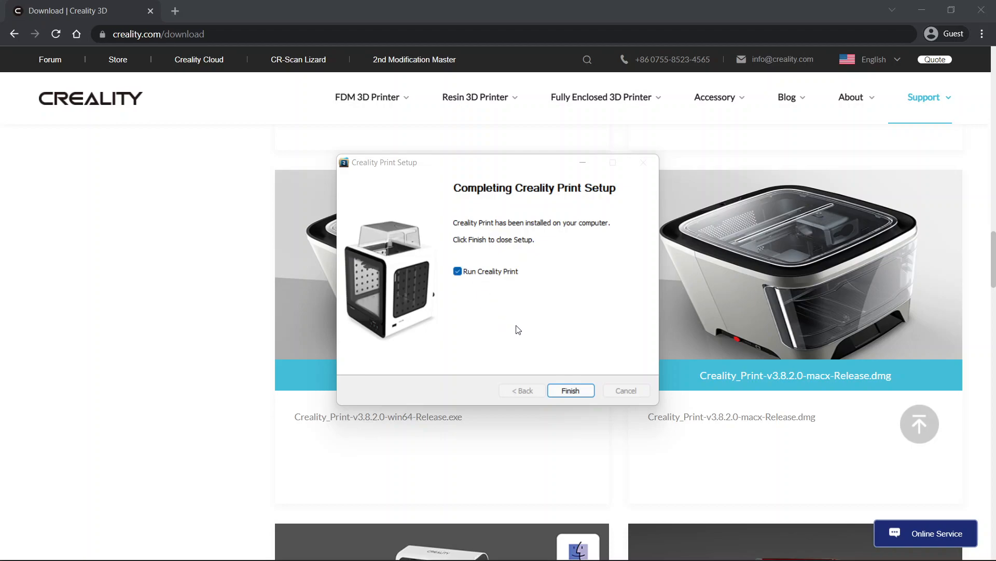
- Finish the setup with Run Creality Print enabled so that the program launches
{"action": "left_click", "coordinate": [488, 274]}
{"action": "left_click", "coordinate": [488, 274]}
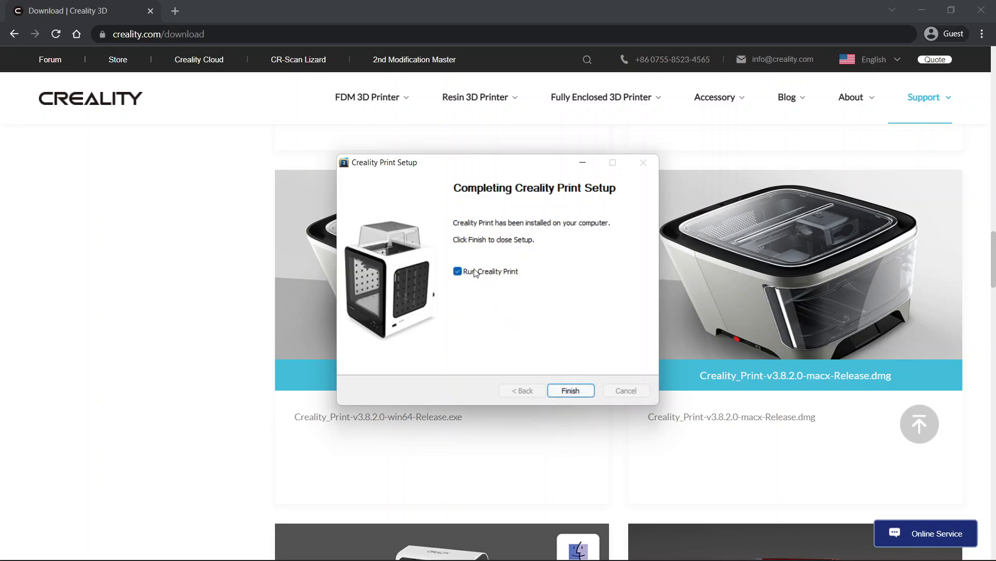
{"action": "left_click", "coordinate": [566, 391]}
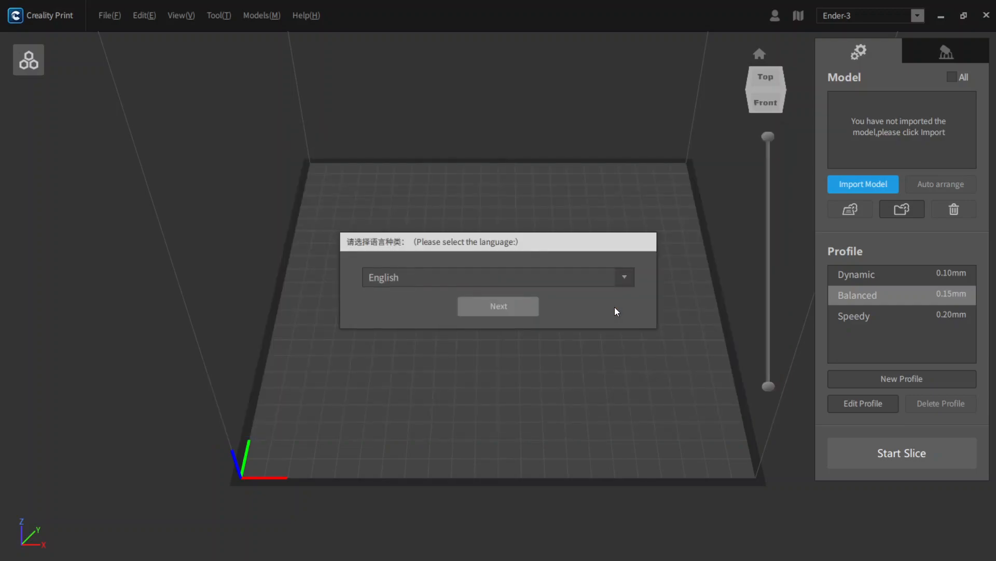
- Complete the first-run setup with English, the International server and the Ender-3 S1 Laser printer
{"action": "left_click", "coordinate": [504, 309]}
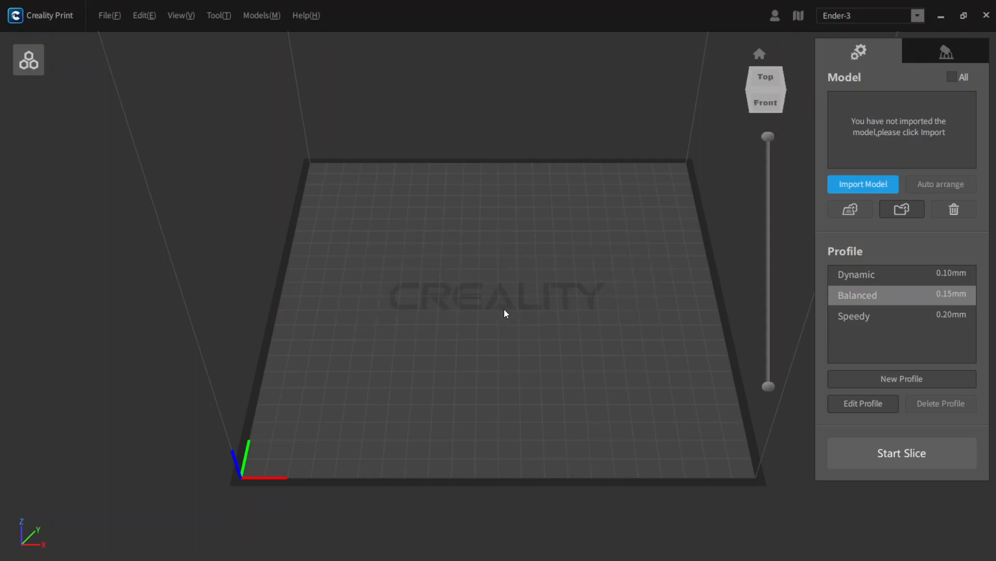
{"action": "left_click", "coordinate": [466, 278]}
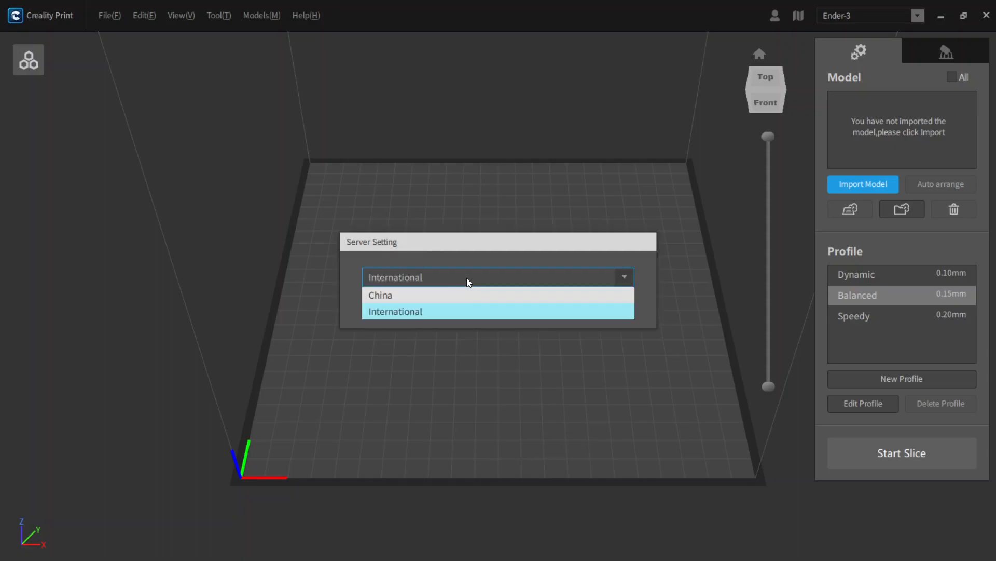
{"action": "left_click", "coordinate": [466, 278]}
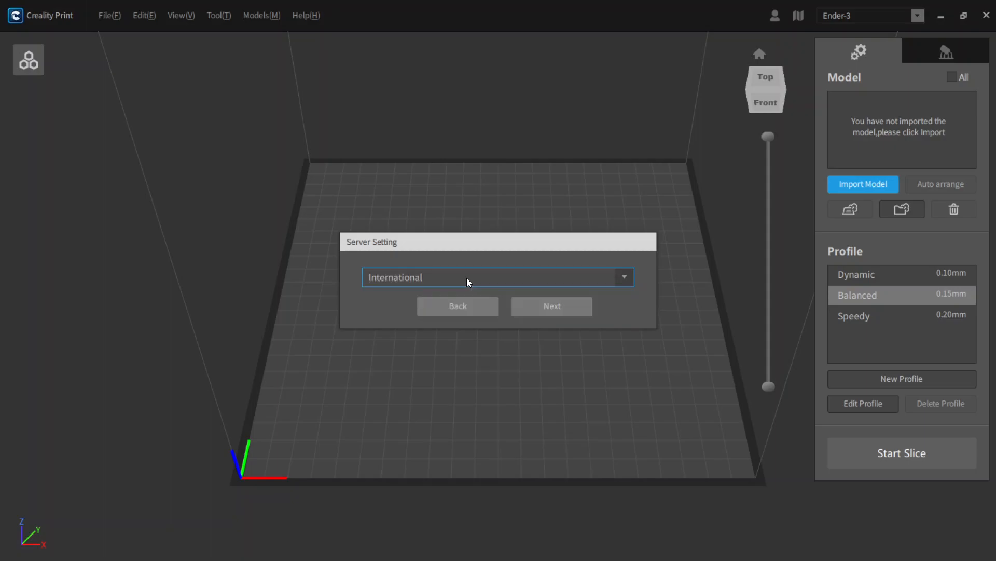
{"action": "left_click", "coordinate": [545, 310]}
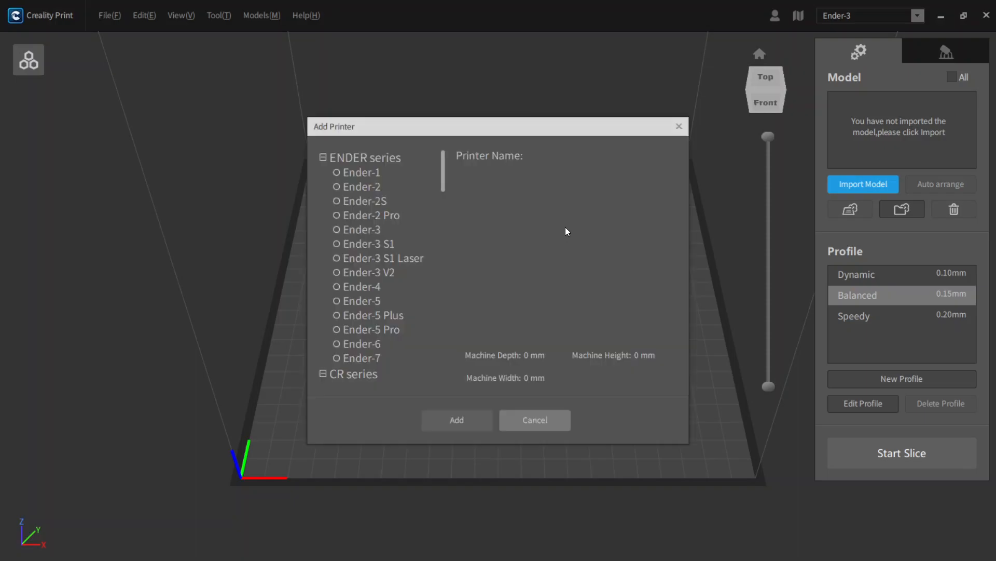
{"action": "left_click", "coordinate": [407, 262]}
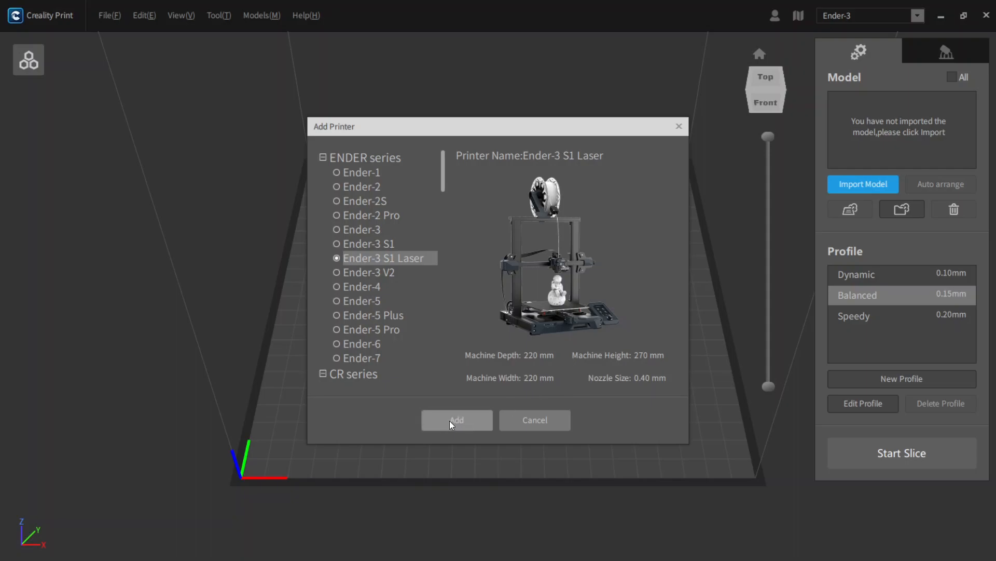
{"action": "left_click", "coordinate": [423, 429]}
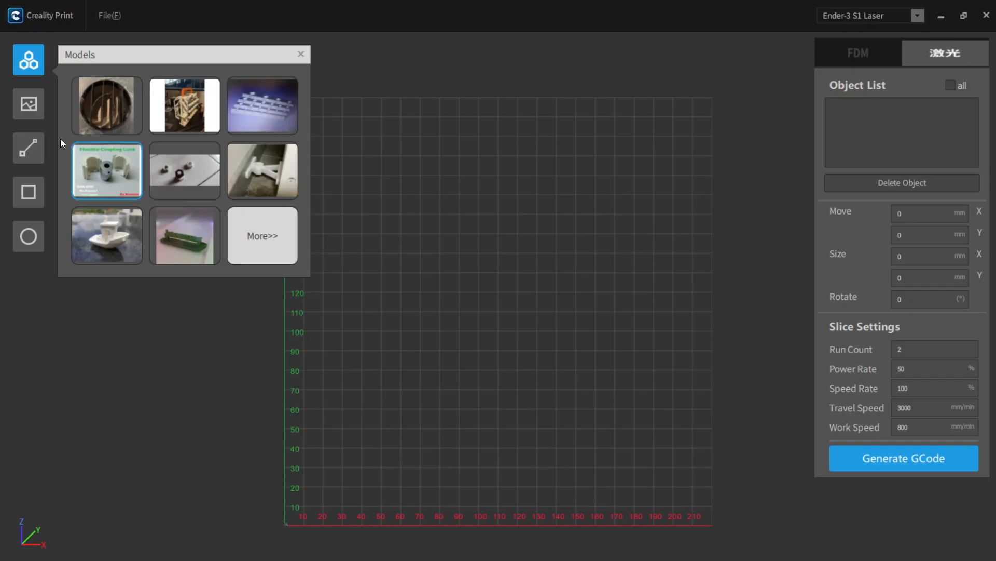
{"action": "left_click", "coordinate": [30, 107]}
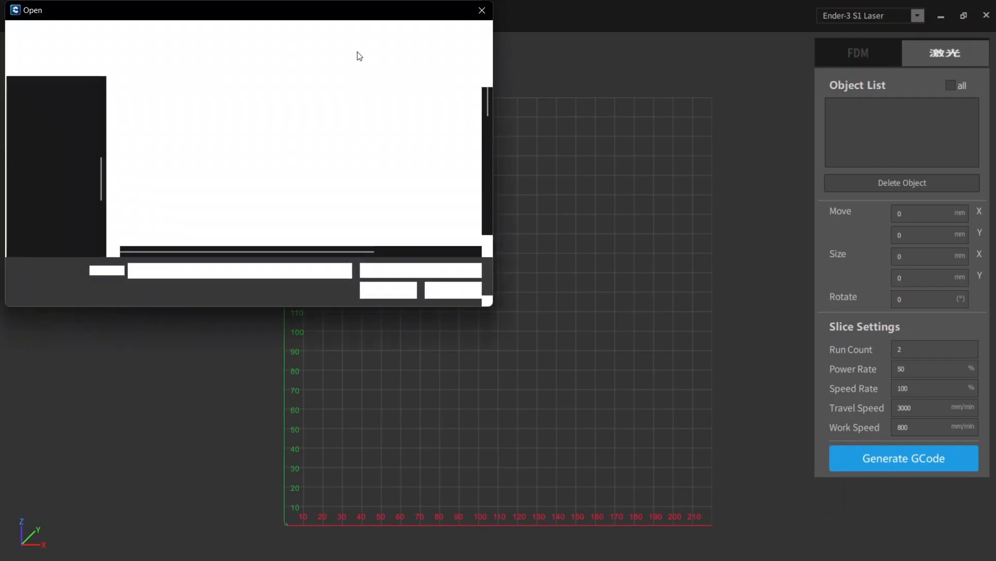
{"action": "left_click", "coordinate": [482, 10]}
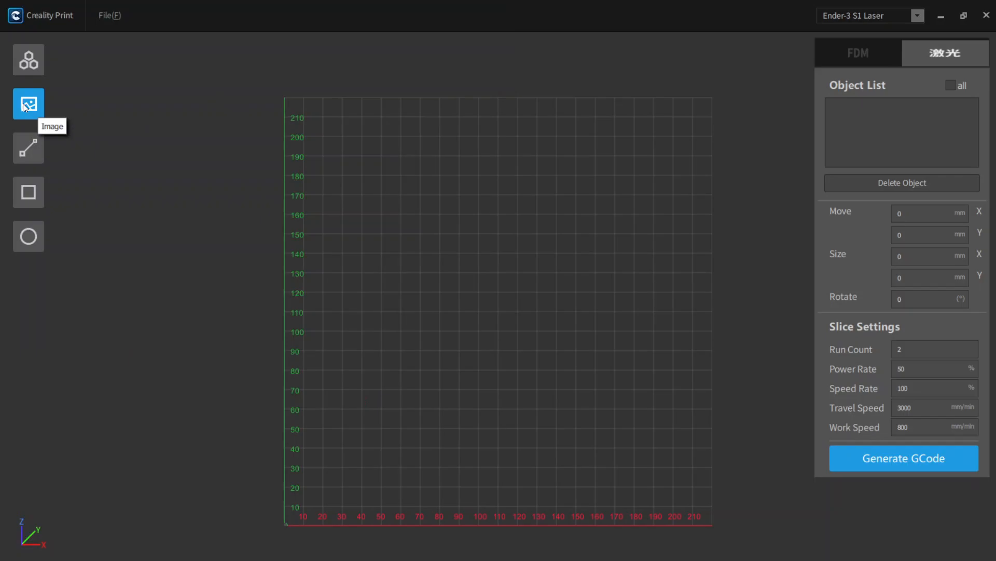
{"action": "left_click", "coordinate": [34, 61]}
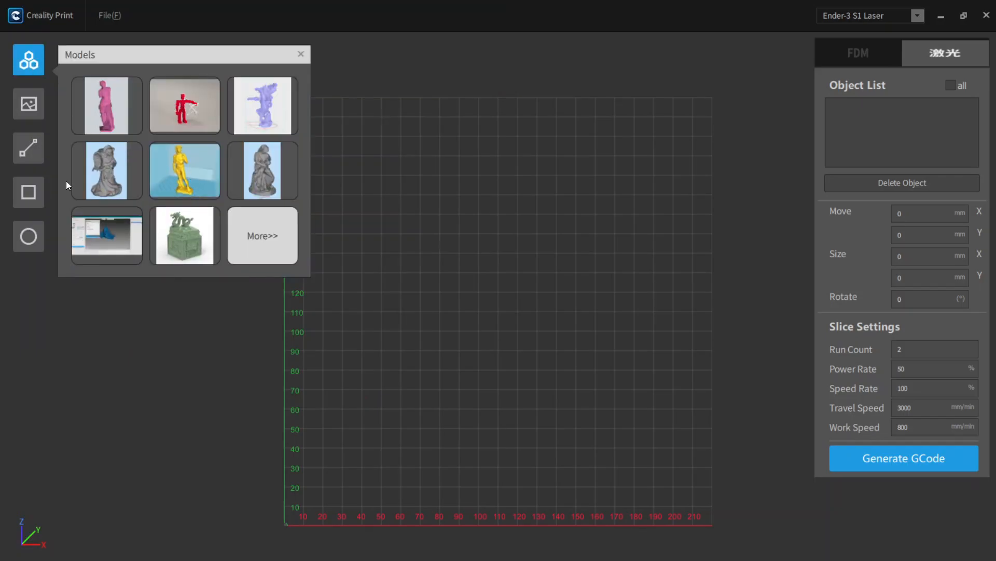
{"action": "left_click", "coordinate": [32, 152]}
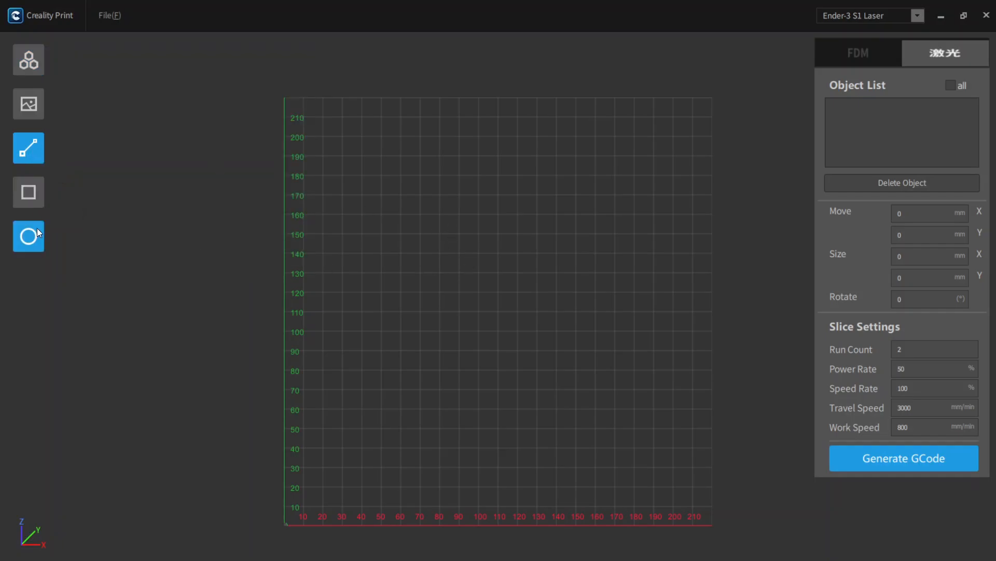
- Import the image shutterstock_Bear_670632838.jpg from the Downloads folder onto the laser work area
{"action": "left_click", "coordinate": [32, 106]}
{"action": "left_click", "coordinate": [84, 108]}
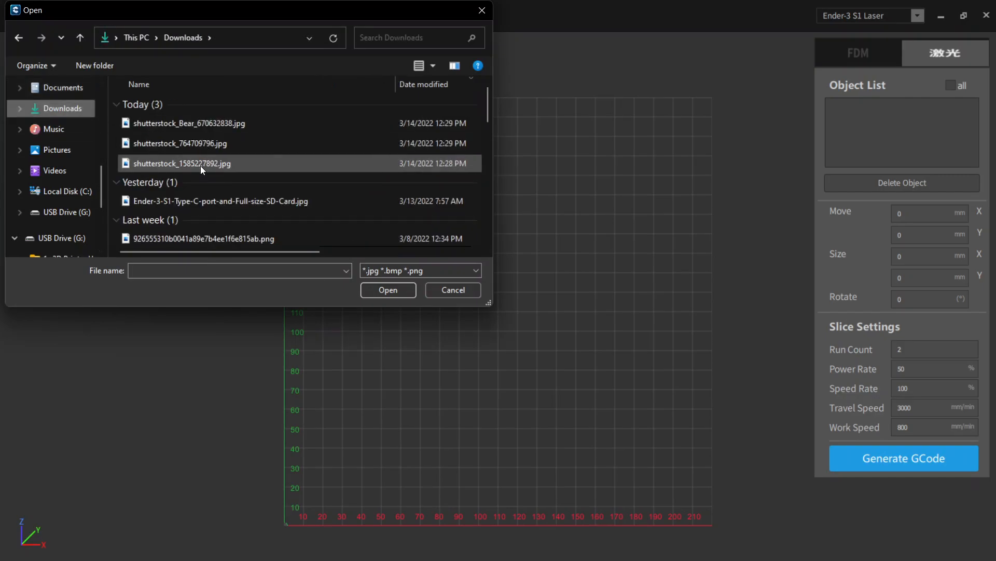
{"action": "left_click", "coordinate": [193, 126]}
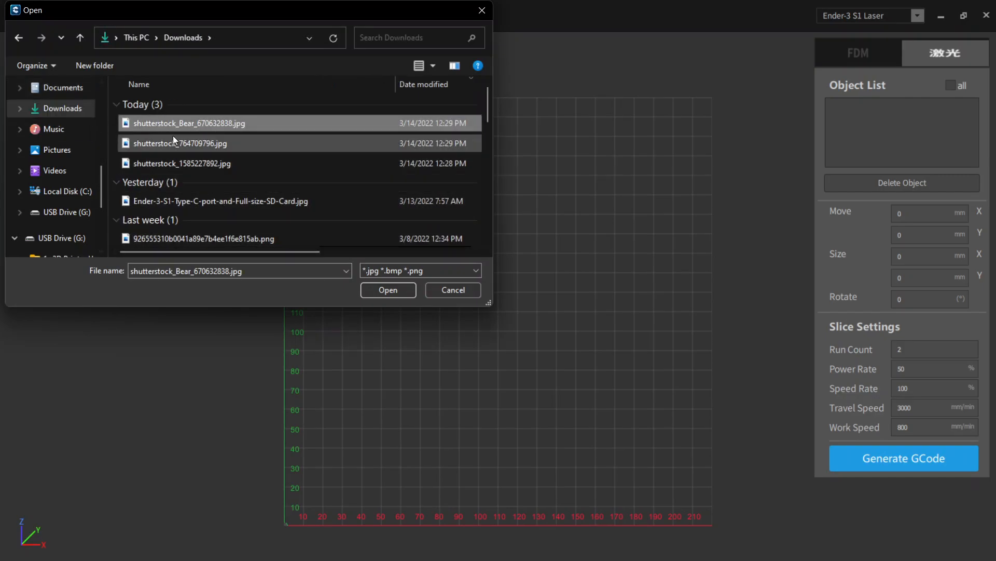
{"action": "left_click", "coordinate": [390, 289]}
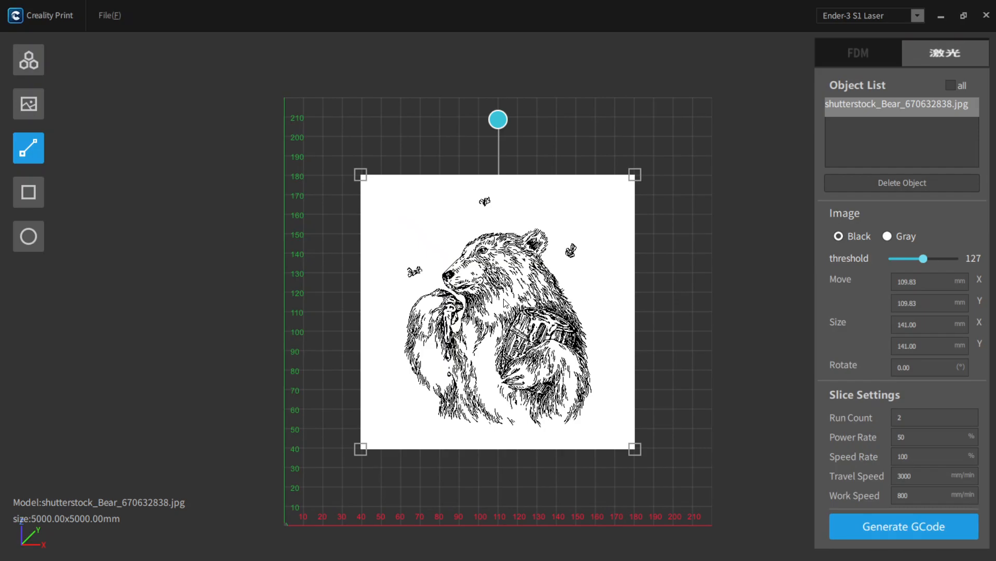
- Resize the bear image to about 105 × 99 mm, rotated about 0.04°, and move it to about X 107 mm, Y 113 mm
{"action": "mouse_move", "coordinate": [498, 126]}
{"action": "left_mouse_down"}
{"action": "mouse_move", "coordinate": [385, 172]}
{"action": "mouse_move", "coordinate": [525, 132]}
{"action": "mouse_move", "coordinate": [596, 188]}
{"action": "mouse_move", "coordinate": [513, 116]}
{"action": "mouse_move", "coordinate": [492, 119]}
{"action": "mouse_move", "coordinate": [501, 120]}
{"action": "left_mouse_up"}
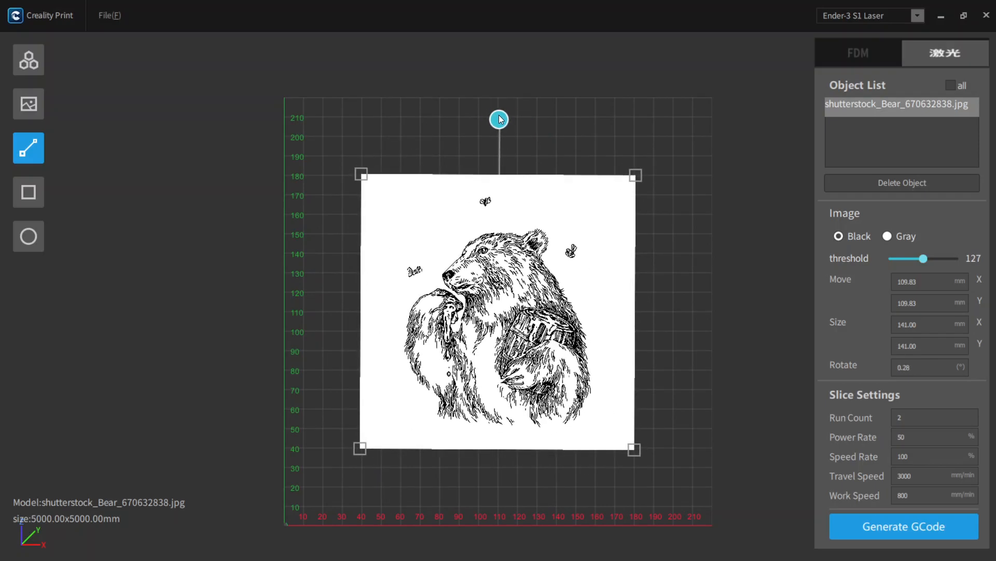
{"action": "left_click_drag", "start_coordinate": [635, 450], "coordinate": [565, 367]}
{"action": "mouse_move", "coordinate": [460, 118]}
{"action": "left_mouse_down"}
{"action": "mouse_move", "coordinate": [492, 154]}
{"action": "mouse_move", "coordinate": [453, 121]}
{"action": "mouse_move", "coordinate": [464, 127]}
{"action": "left_mouse_up"}
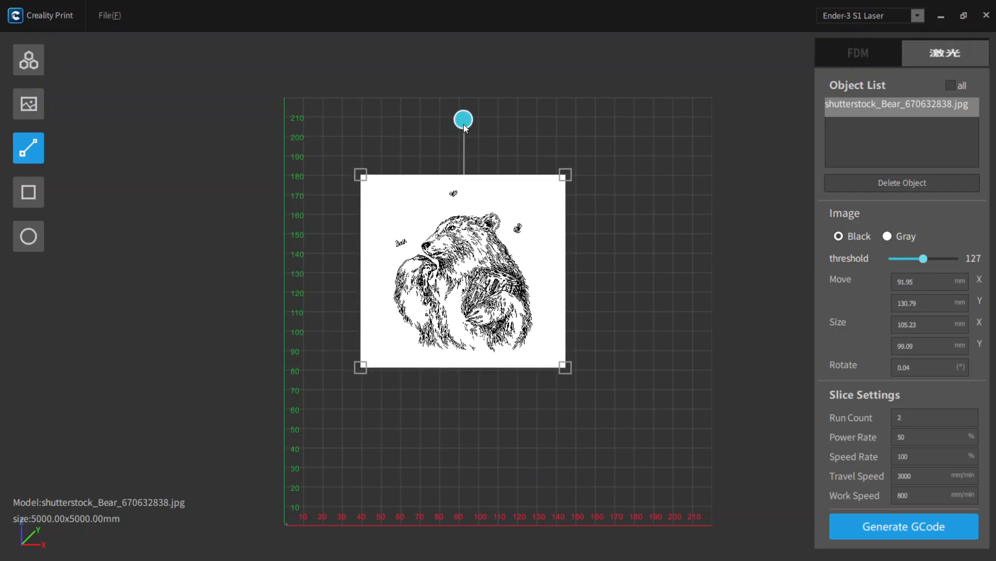
{"action": "left_click_drag", "start_coordinate": [458, 285], "coordinate": [486, 320]}
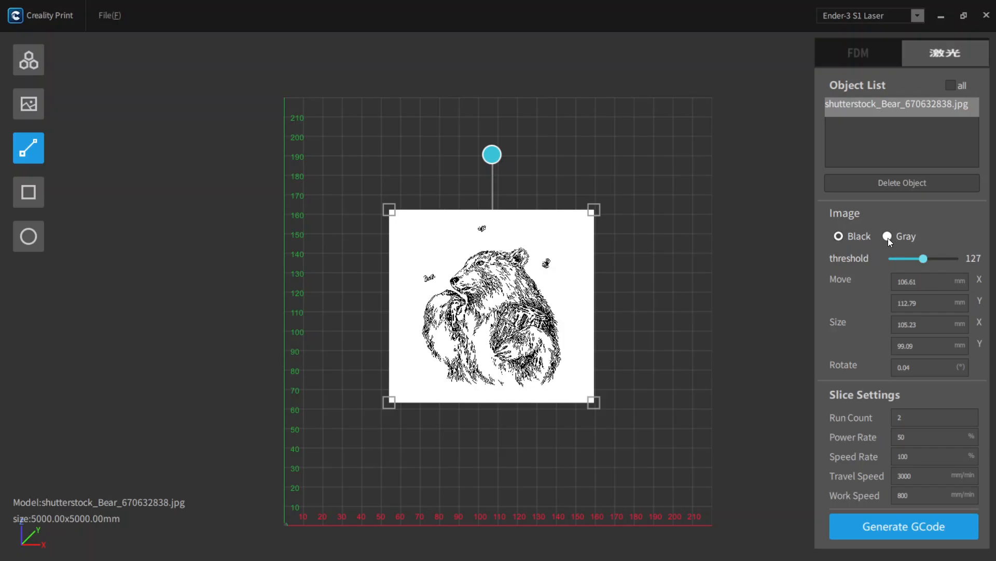
- Set the bear image's mode to Gray and go through its position, size and slice setting values
{"action": "left_click", "coordinate": [945, 282]}
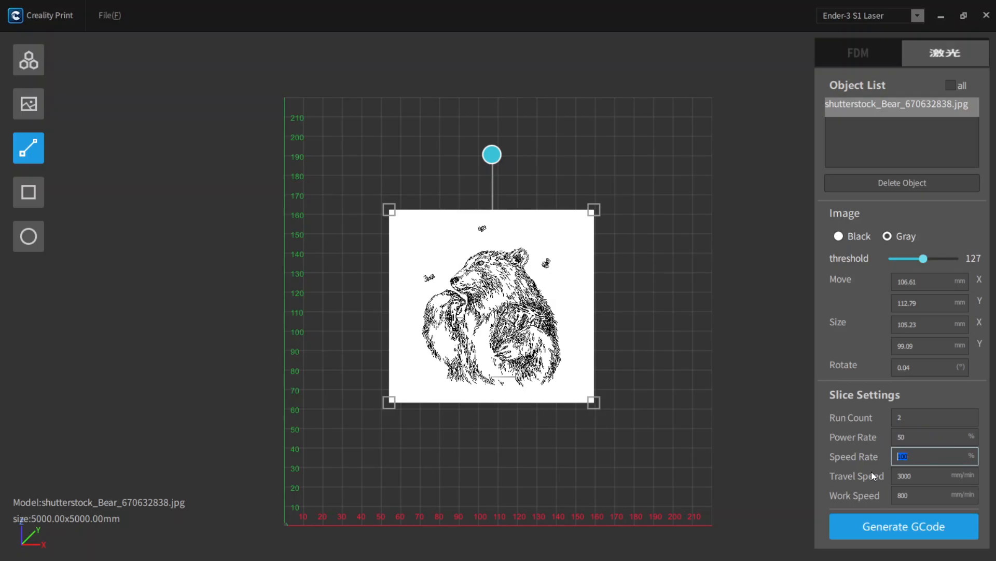
{"action": "key", "text": "Tab"}
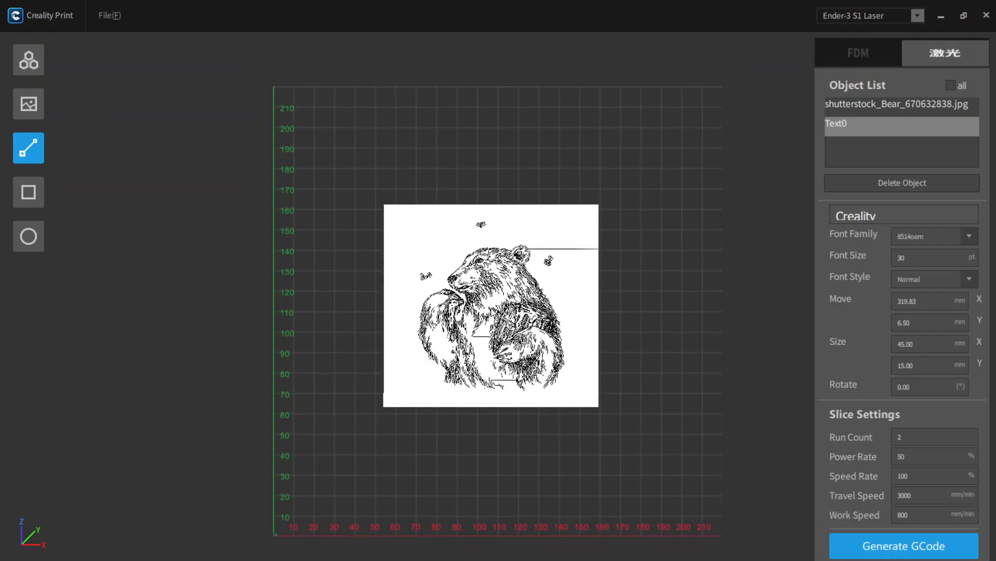
- Select the bear image on the laser work area instead of the text object
{"action": "left_click", "coordinate": [493, 312]}
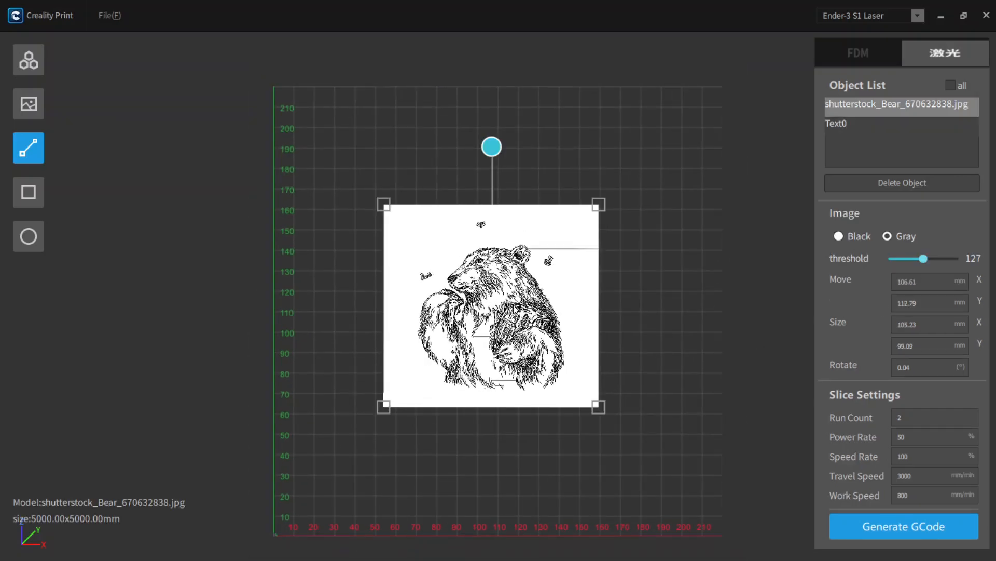
{"action": "left_click", "coordinate": [898, 530]}
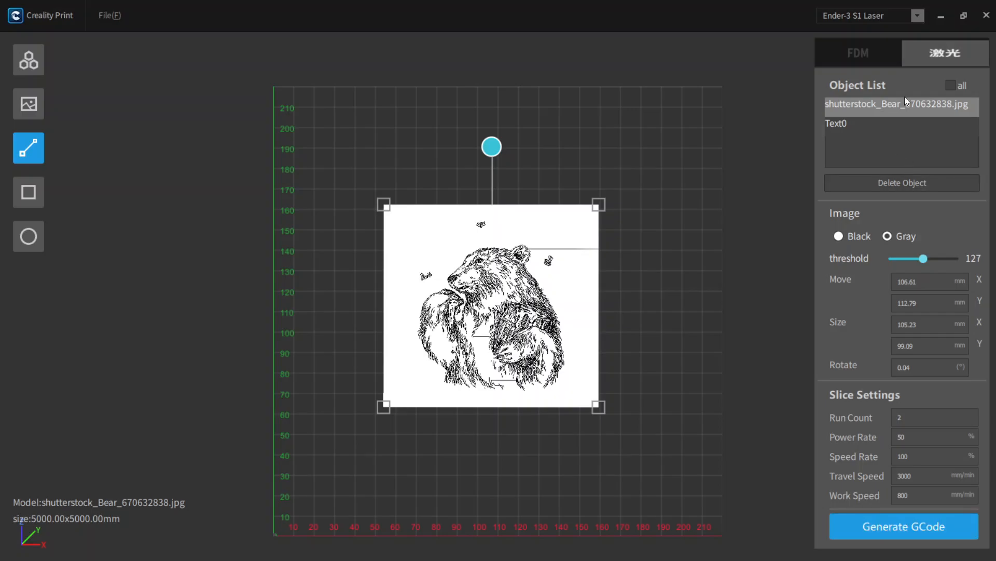
- Look at the FDM printing workspace and return to the laser workspace
{"action": "left_click", "coordinate": [867, 54]}
{"action": "left_click", "coordinate": [920, 52]}
{"action": "left_click", "coordinate": [872, 59]}
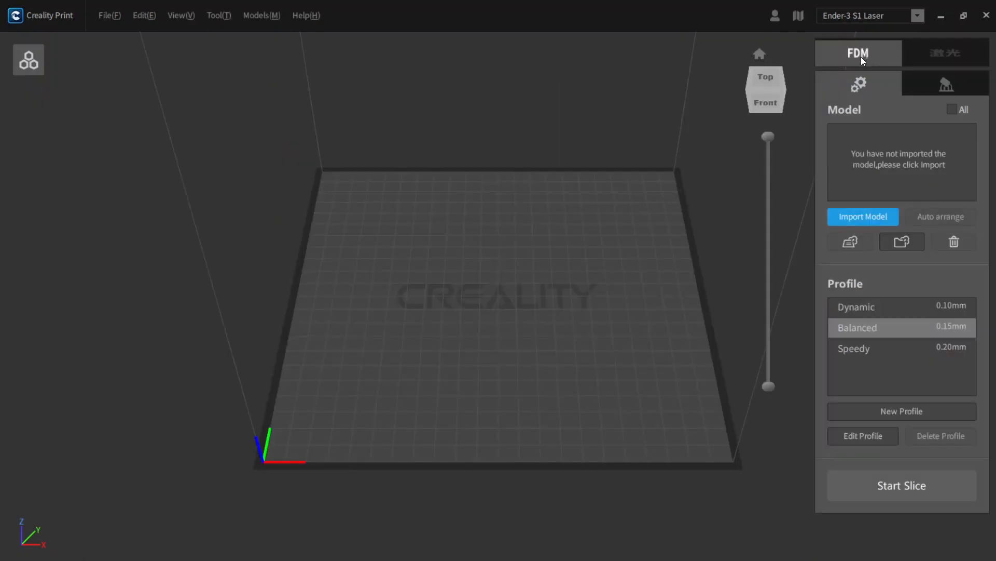
{"action": "left_click", "coordinate": [929, 52]}
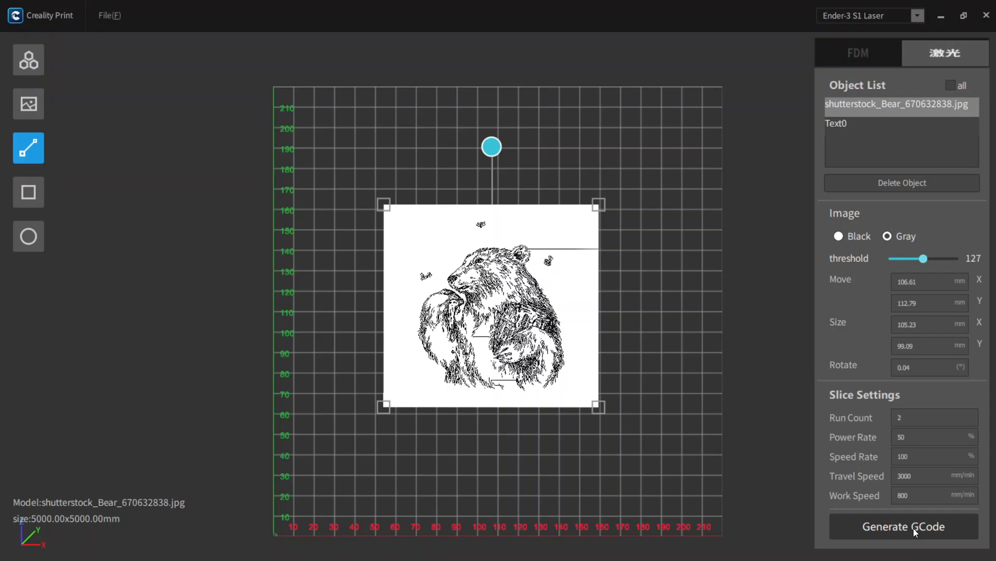
- Set the bear image's mode to Black and generate its G-code with Local as the export destination
{"action": "left_click", "coordinate": [851, 236]}
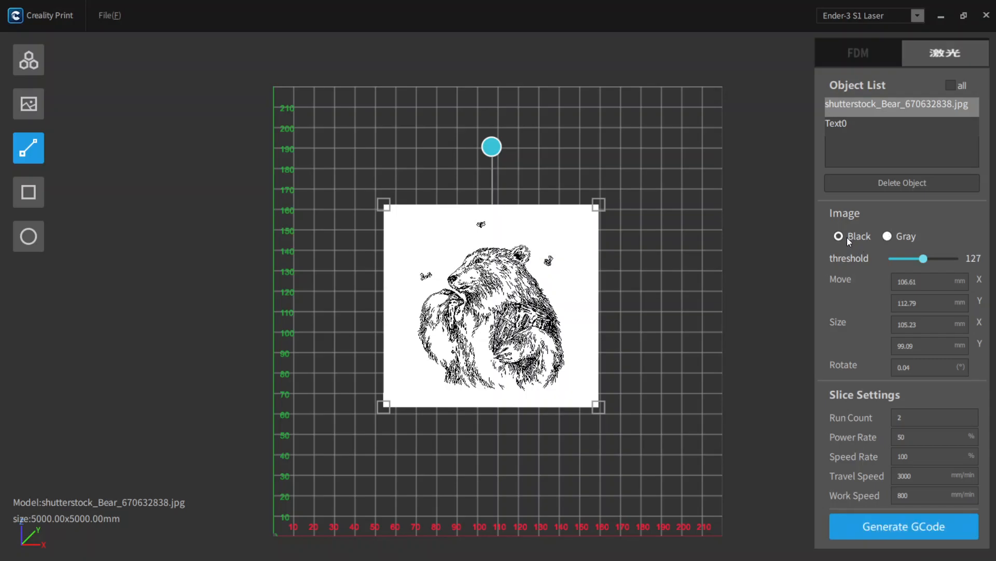
{"action": "left_click", "coordinate": [912, 527]}
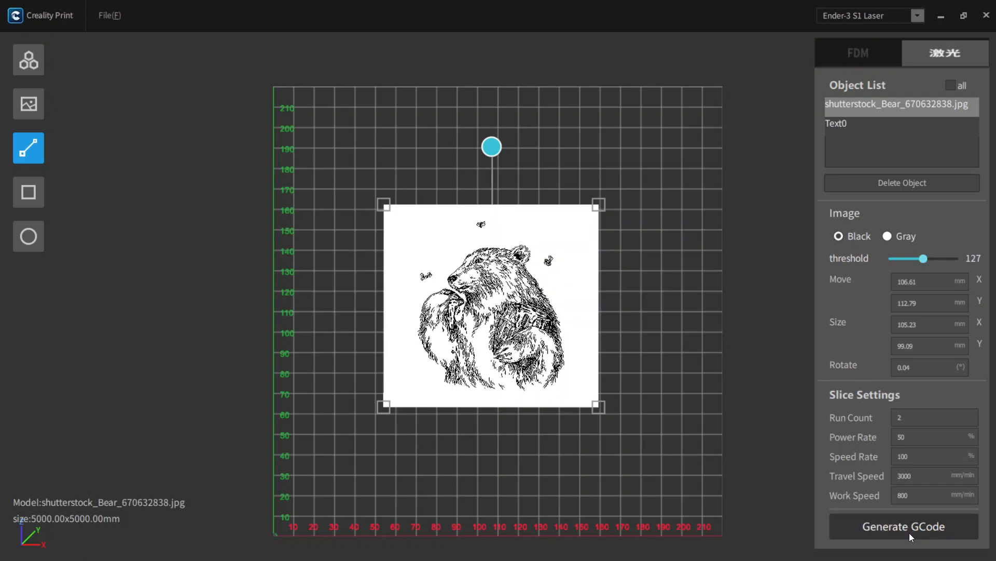
{"action": "left_click", "coordinate": [911, 534]}
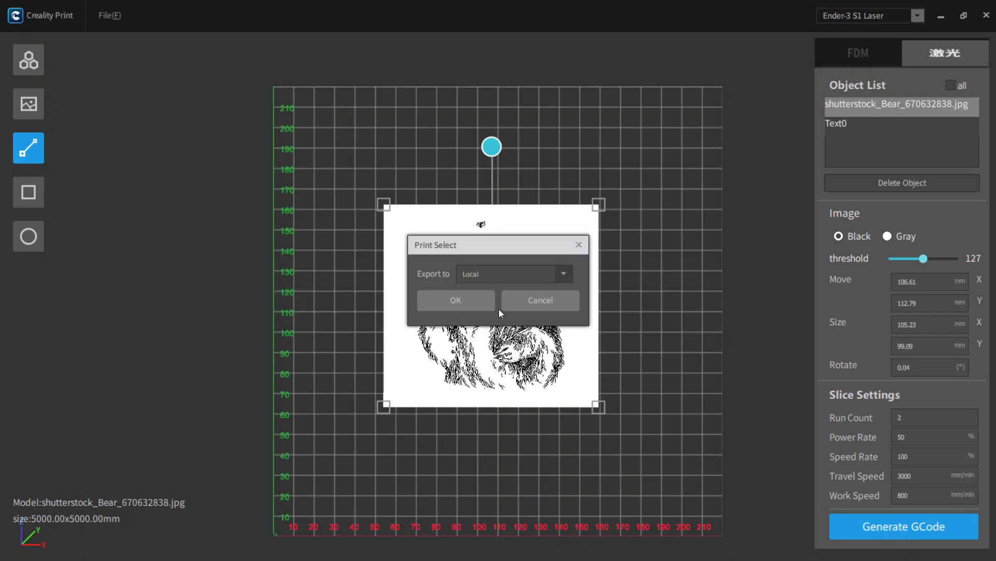
{"action": "left_click", "coordinate": [527, 276]}
{"action": "left_click", "coordinate": [440, 263]}
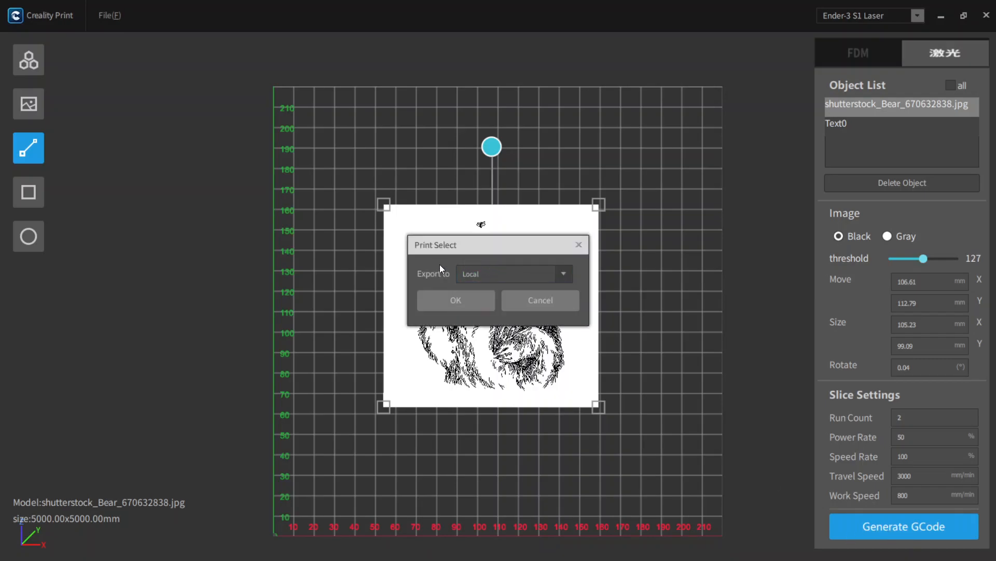
{"action": "left_click", "coordinate": [478, 275]}
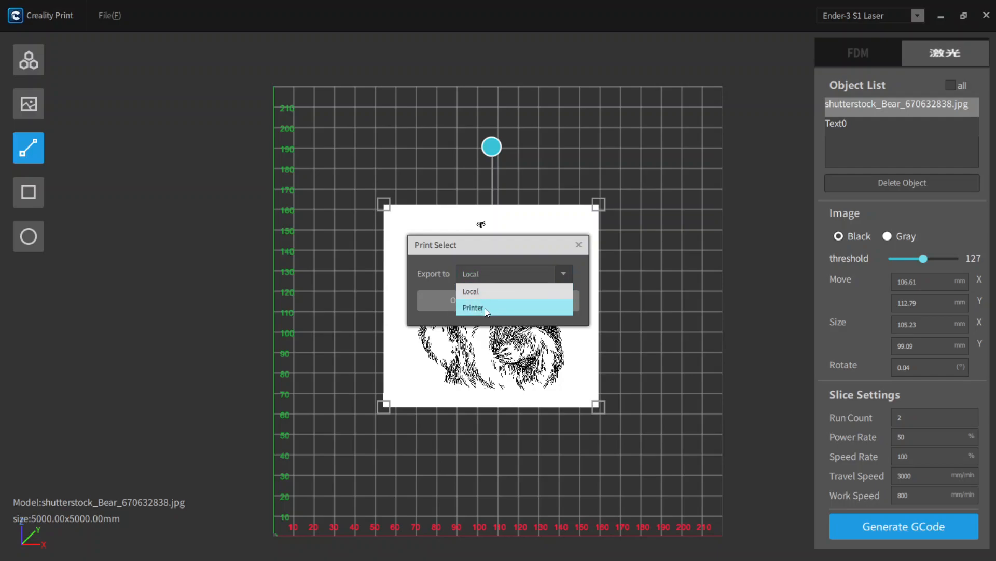
{"action": "left_click", "coordinate": [476, 274]}
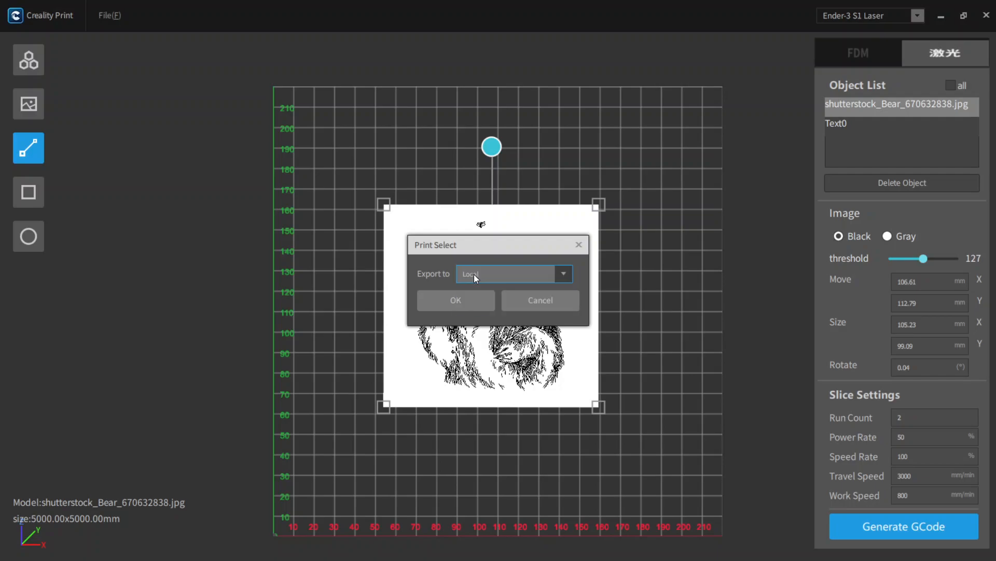
{"action": "left_click", "coordinate": [457, 301]}
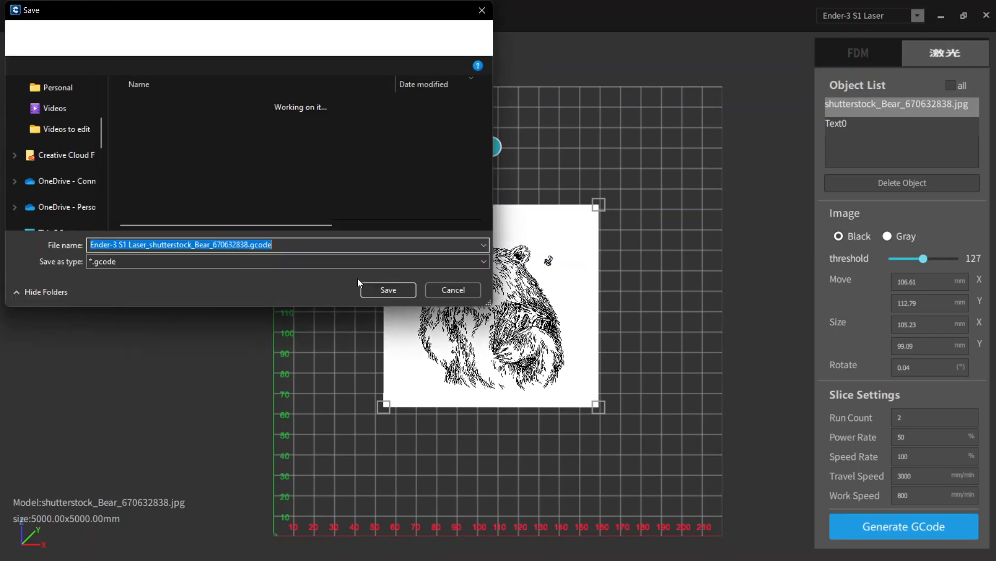
- Save the G-code as Ender-3 S1 Laser_shutterstock_Bear_670632838.gcode on USB Drive (G:) and dismiss the message
{"action": "left_click_drag", "start_coordinate": [102, 163], "coordinate": [102, 175]}
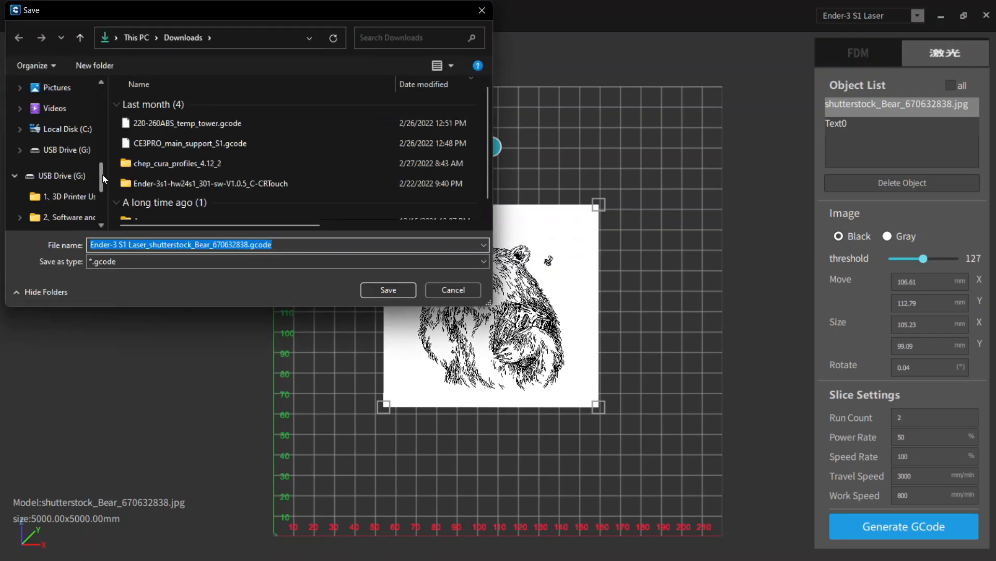
{"action": "left_click", "coordinate": [77, 156]}
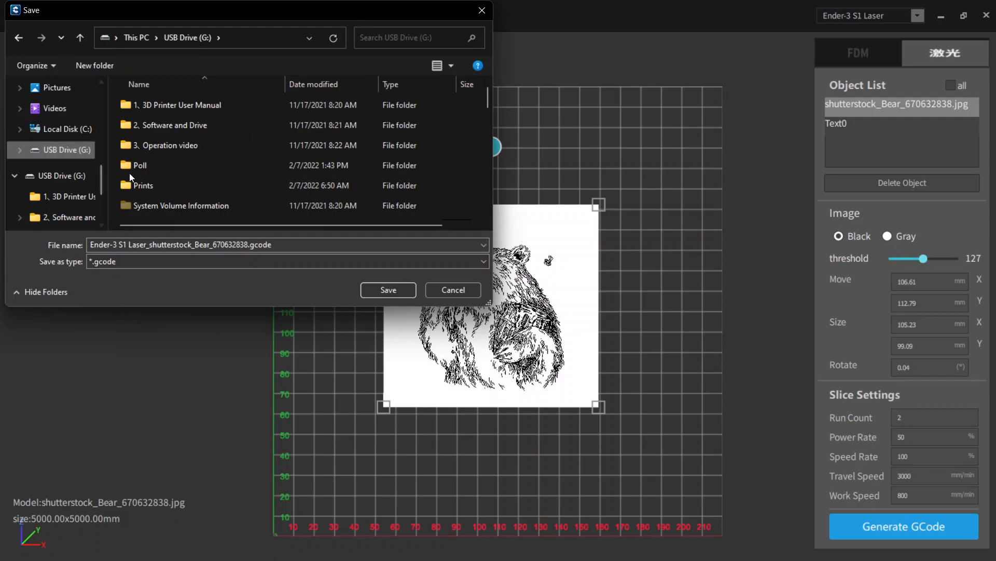
{"action": "left_click", "coordinate": [391, 289]}
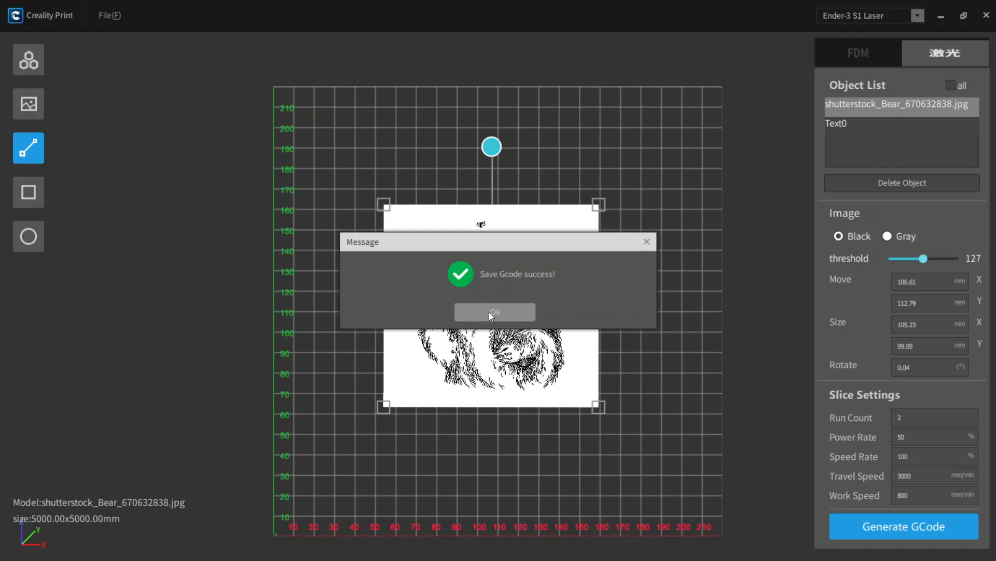
{"action": "left_click", "coordinate": [491, 313]}
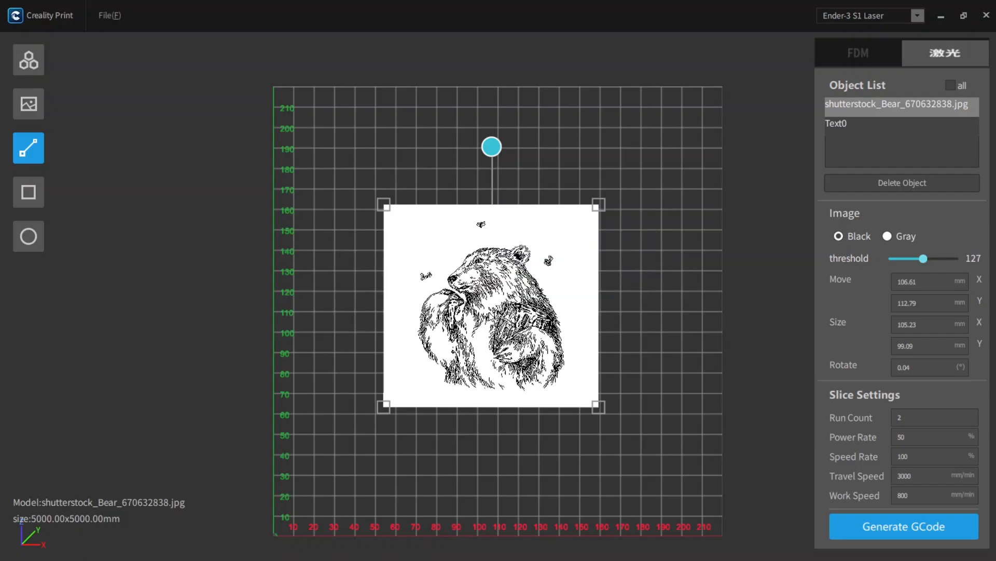